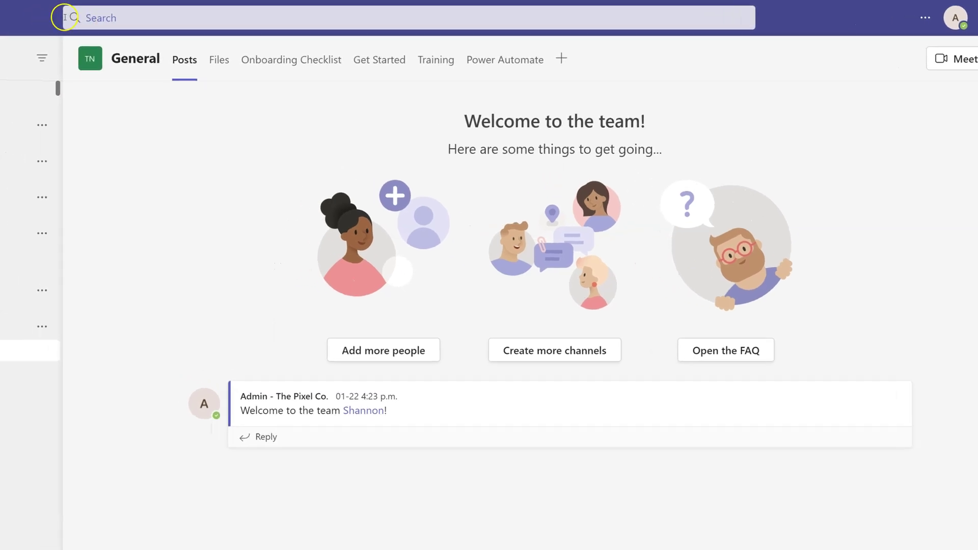
# Step: Run /files to list recent files like Website Content.docx, then dismiss the results
pyautogui.click(211, 19)
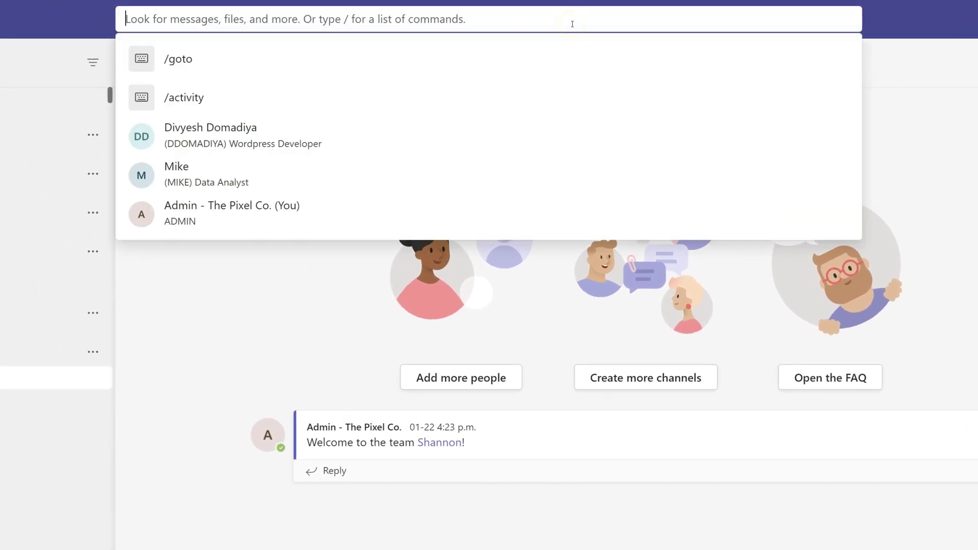
pyautogui.write('/')
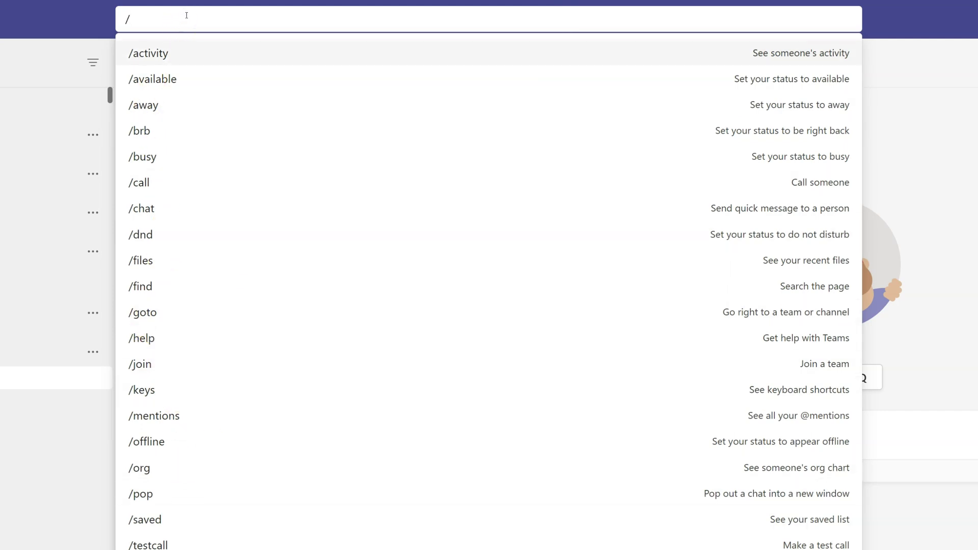
pyautogui.write('files')
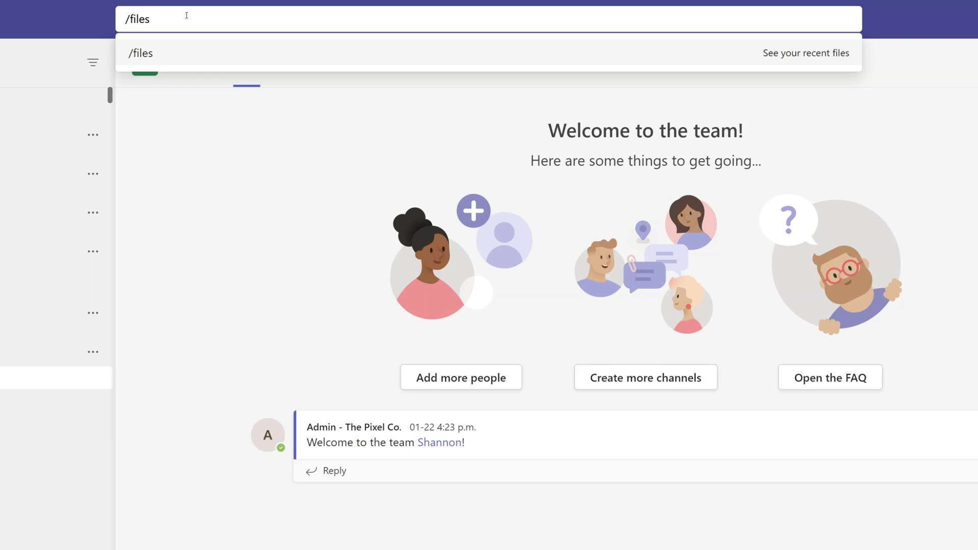
pyautogui.press('Return')
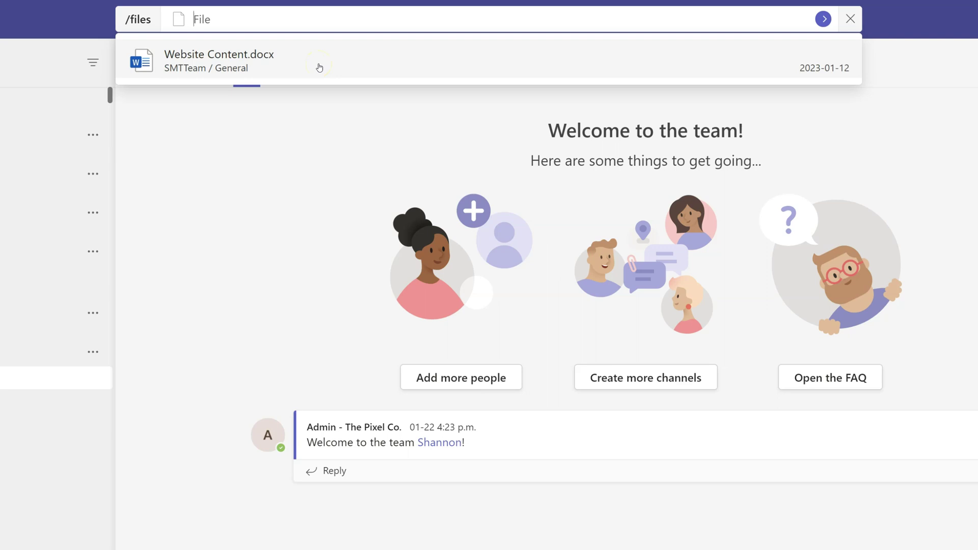
pyautogui.click(206, 56)
pyautogui.click(208, 56)
pyautogui.click(850, 19)
# Step: Use /goto filtered by 'smt' to jump to SMT Team's General channel
pyautogui.click(306, 19)
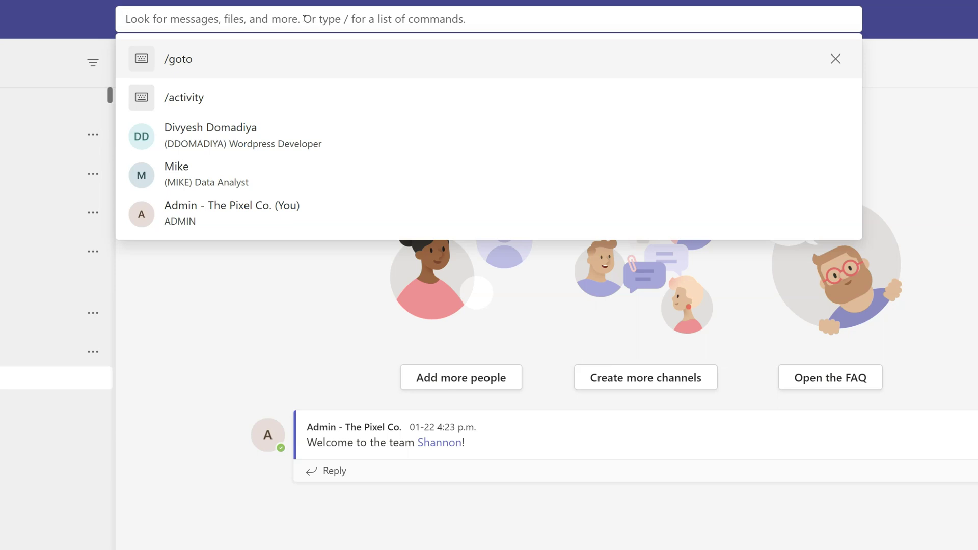
pyautogui.write('/')
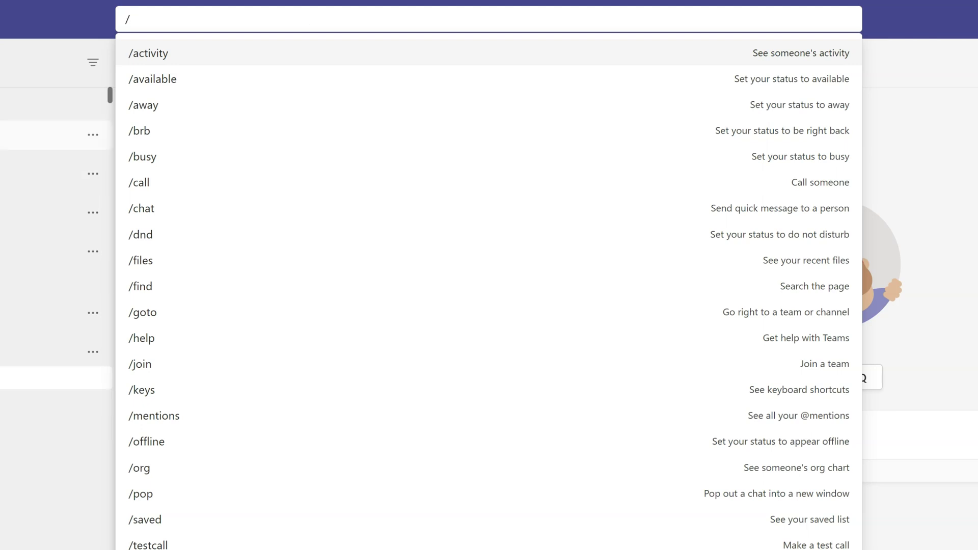
pyautogui.click(170, 19)
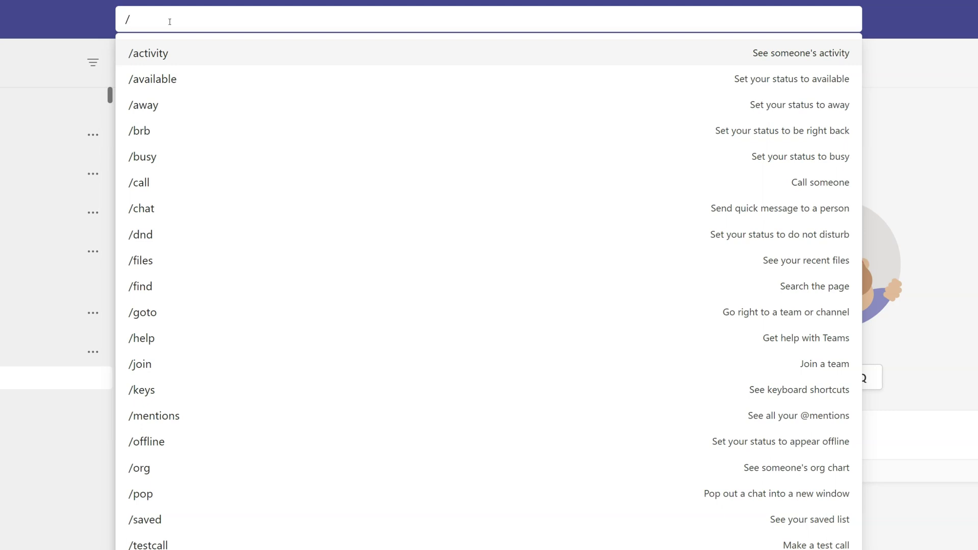
pyautogui.write('goto')
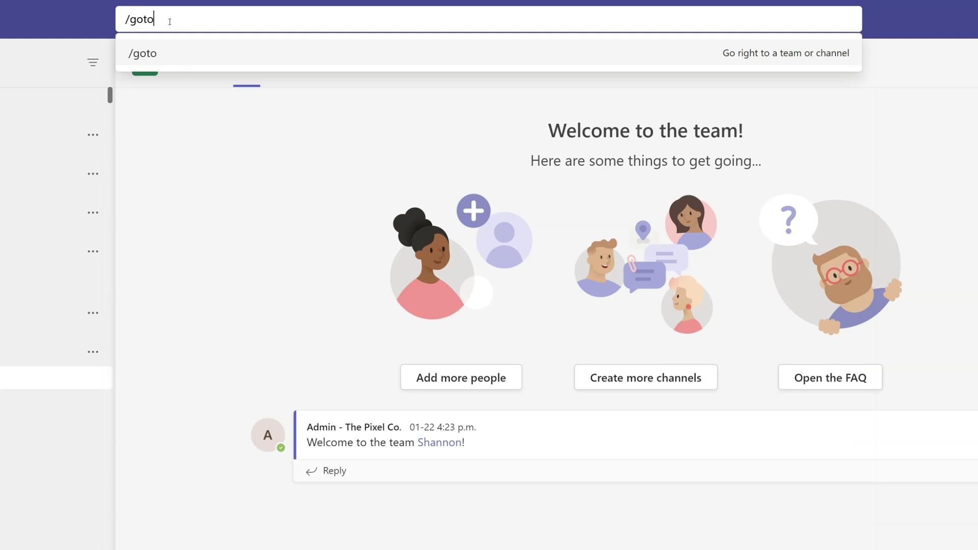
pyautogui.press('Return')
pyautogui.click(179, 19)
pyautogui.click(245, 22)
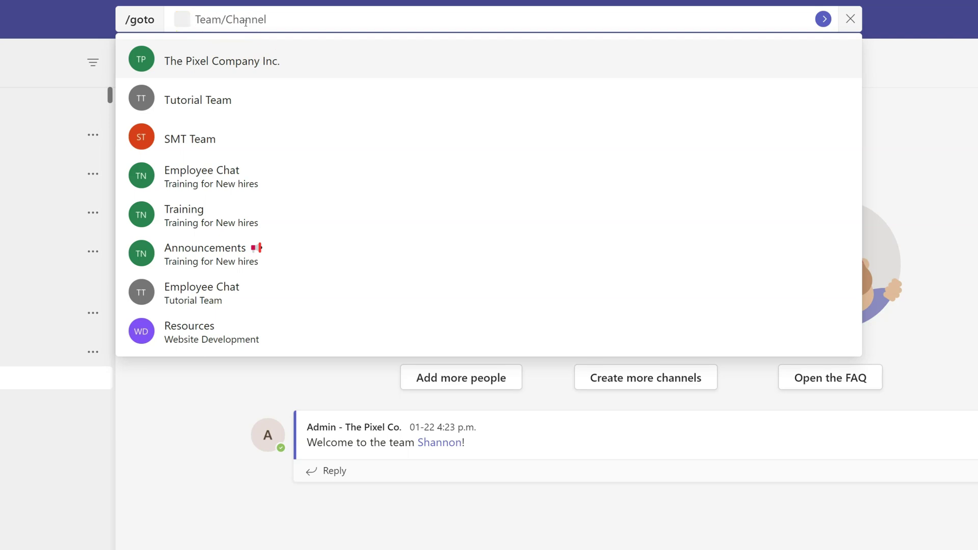
pyautogui.write('smt')
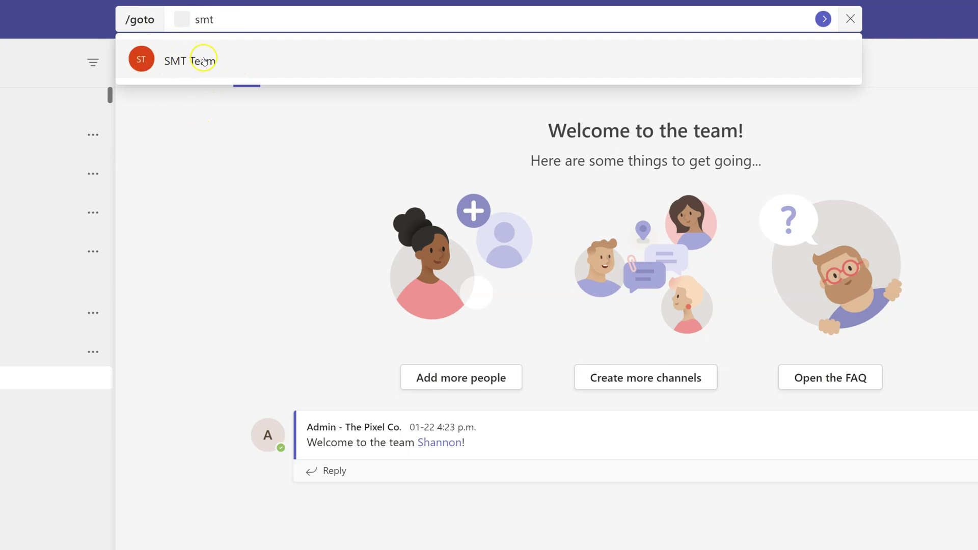
pyautogui.click(203, 61)
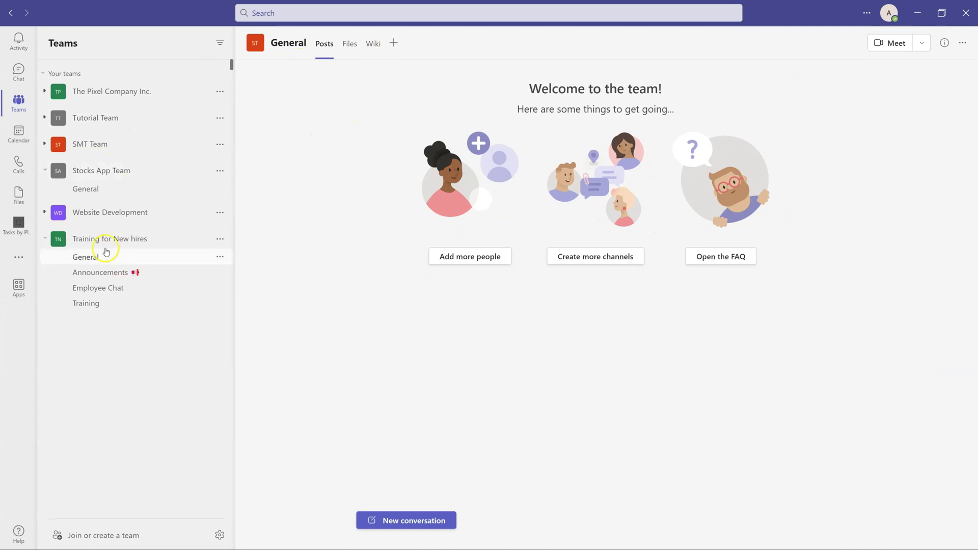
# Step: Collapse and re-expand Training for New hires, then open its General channel
pyautogui.click(93, 239)
pyautogui.click(92, 240)
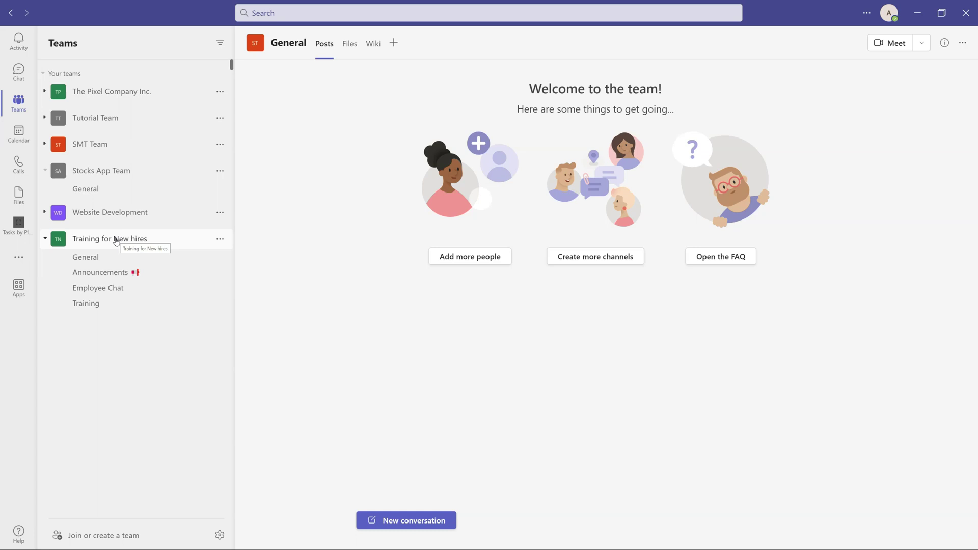
pyautogui.click(263, 232)
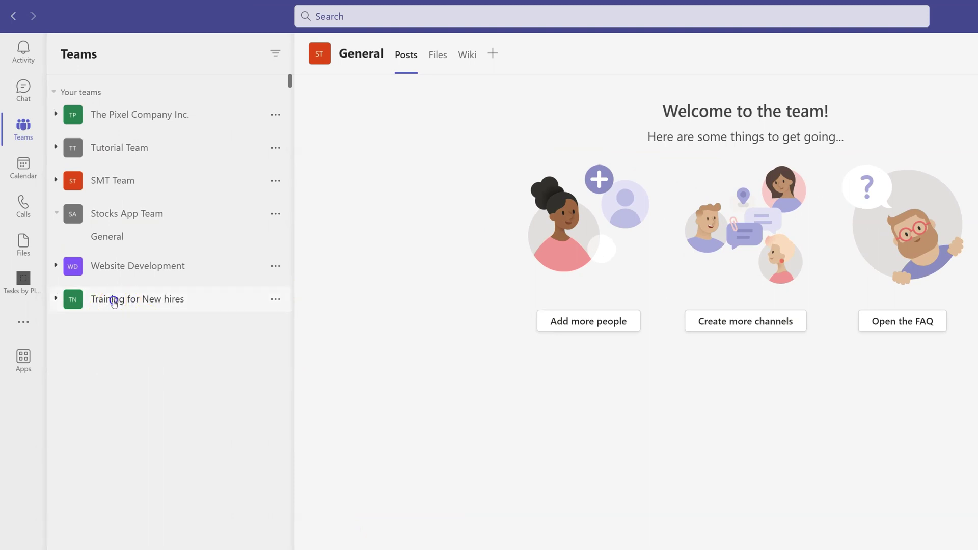
pyautogui.click(119, 323)
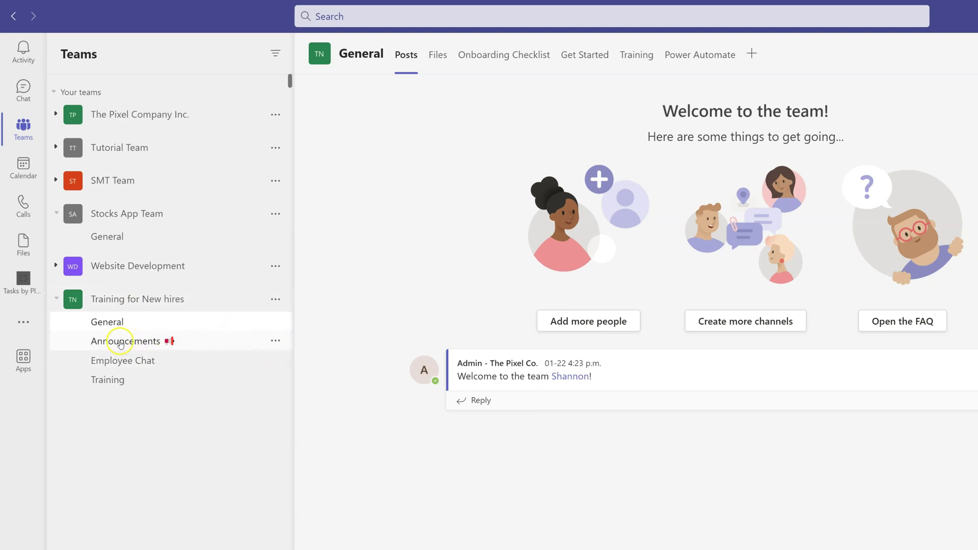
# Step: Pin the Announcements channel to the top, then go to SMT Team's General channel
pyautogui.click(276, 342)
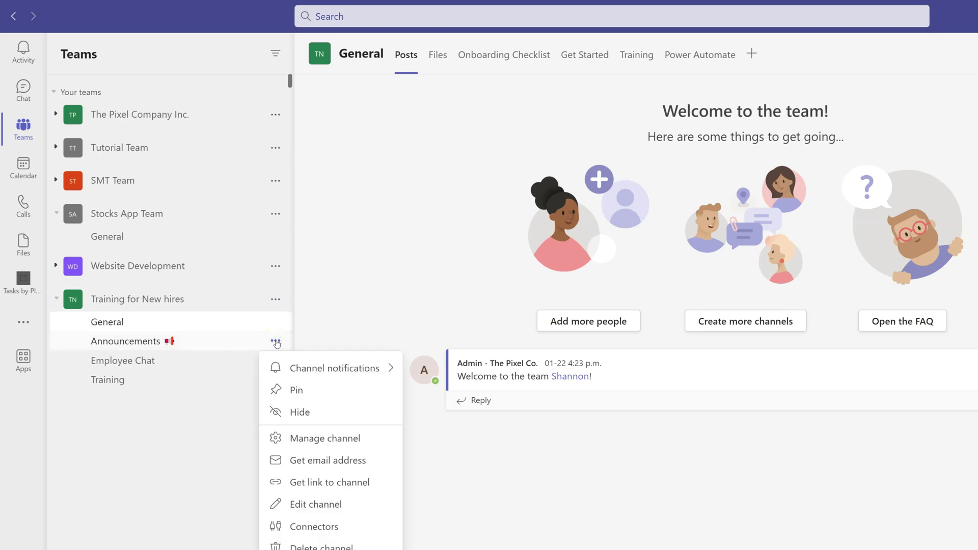
pyautogui.click(316, 391)
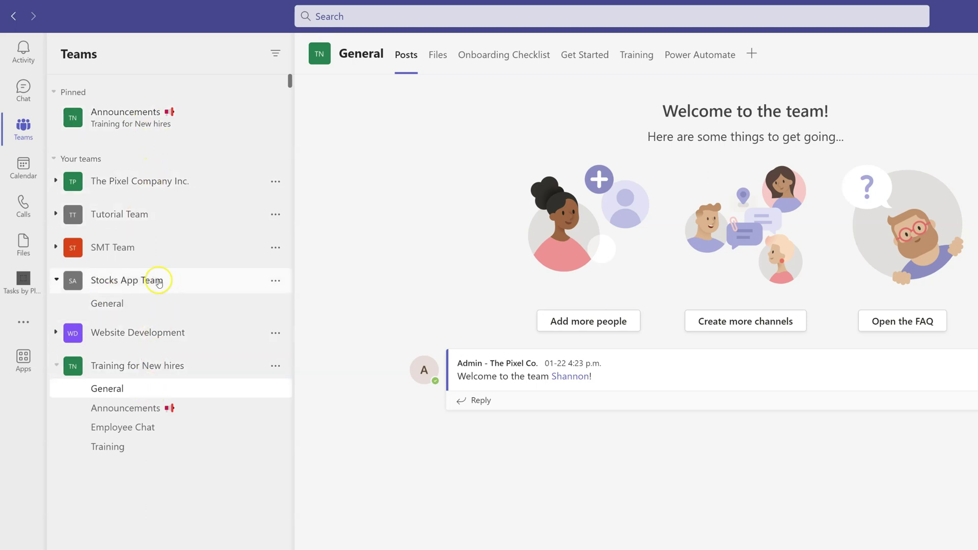
pyautogui.click(126, 247)
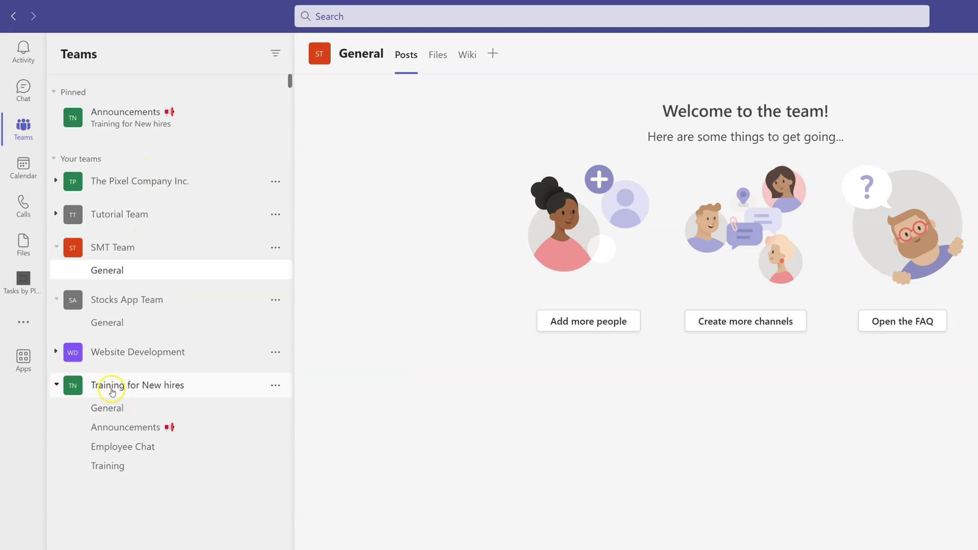
# Step: Collapse and re-expand Training for New hires, then unpin the Announcements channel
pyautogui.click(54, 385)
pyautogui.click(54, 385)
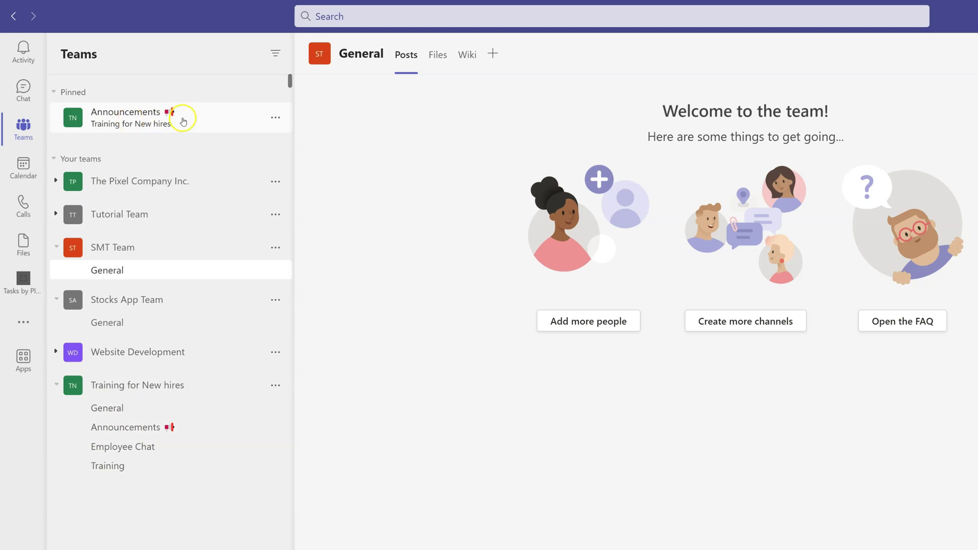
pyautogui.click(276, 119)
pyautogui.click(303, 167)
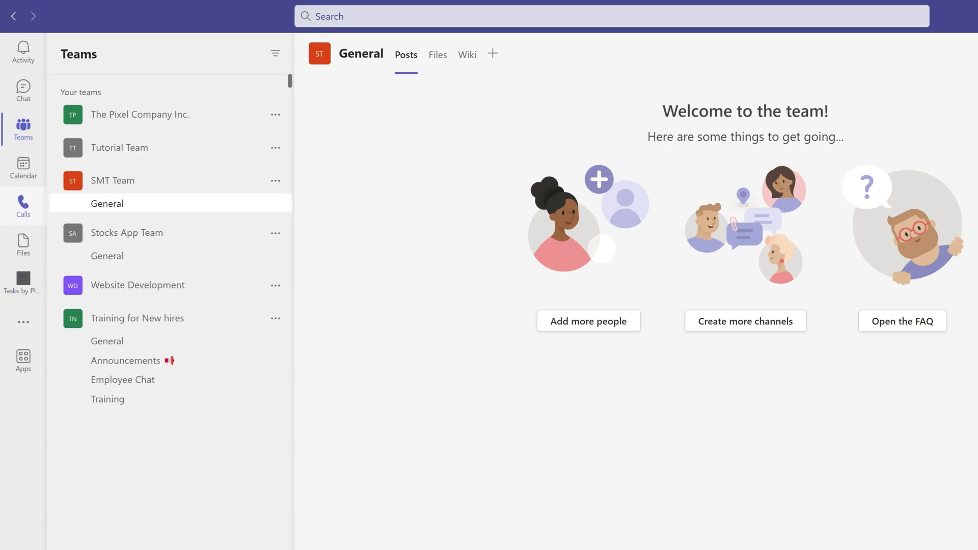
# Step: Pin PowerPoint from the More added apps flyout to the app rail
pyautogui.click(23, 70)
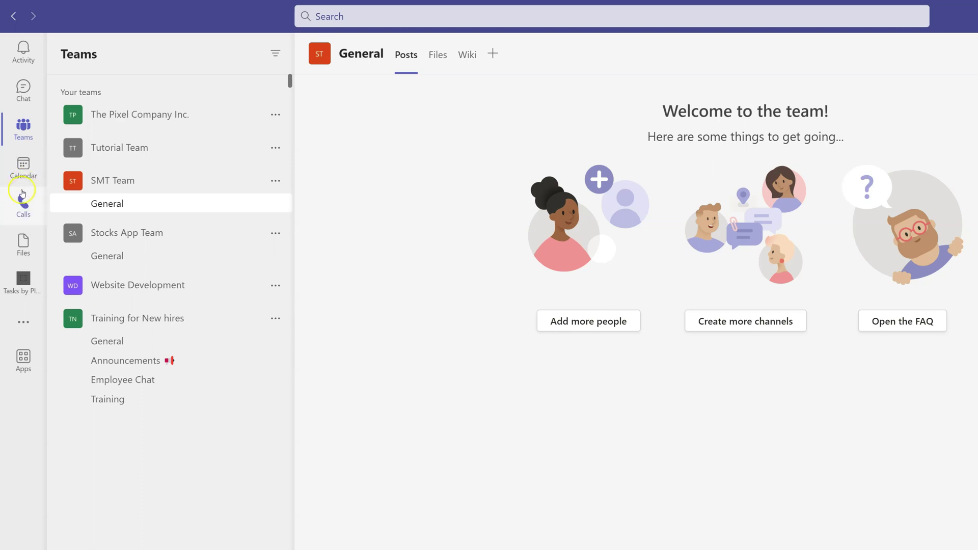
pyautogui.click(24, 324)
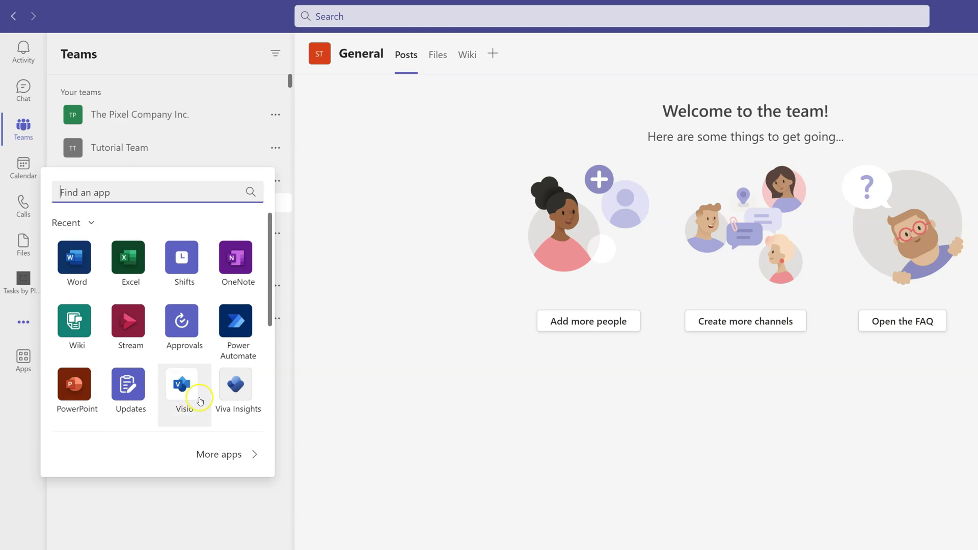
pyautogui.click(84, 391)
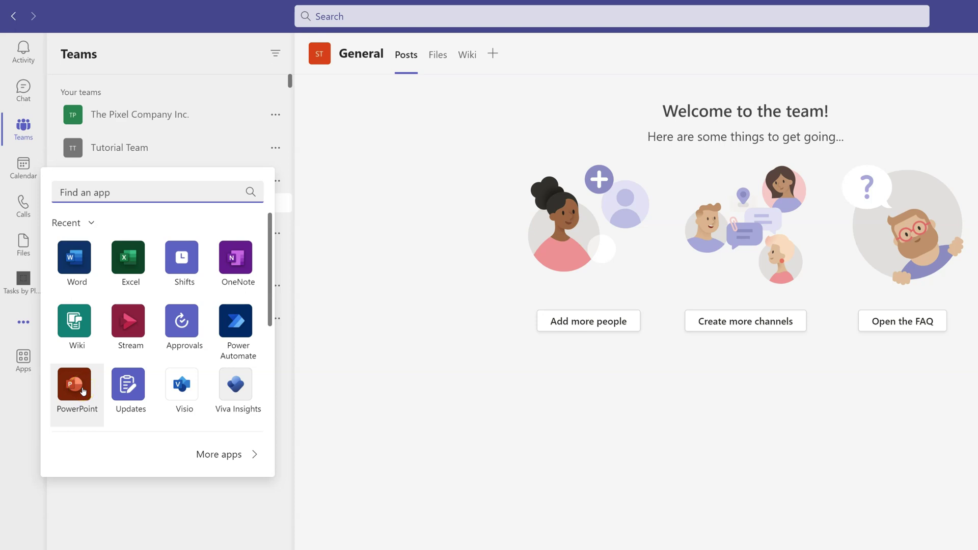
pyautogui.click(69, 391)
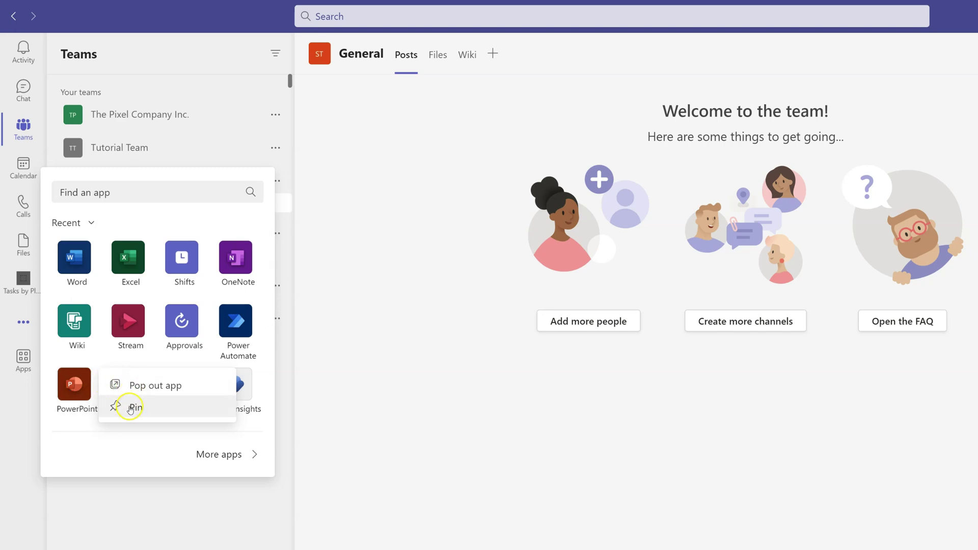
pyautogui.click(135, 408)
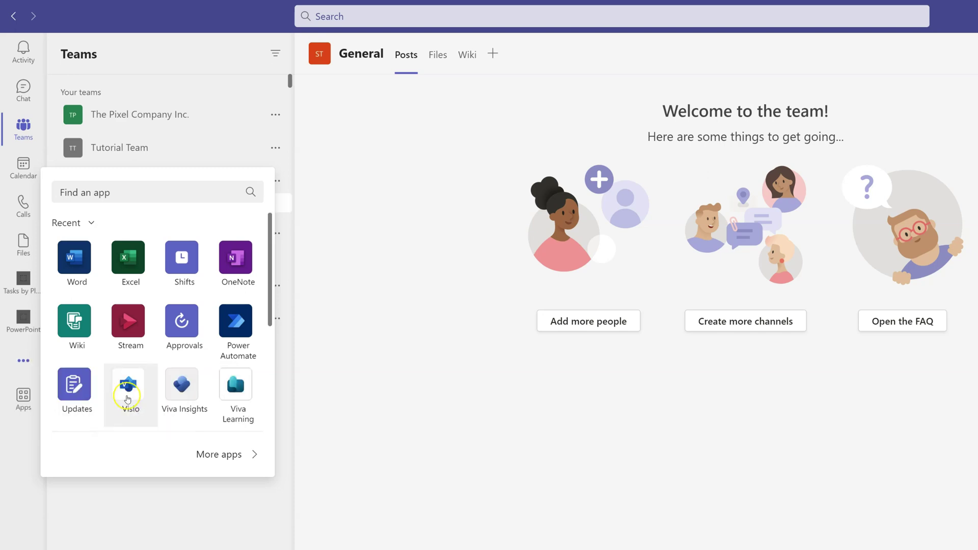
pyautogui.click(347, 267)
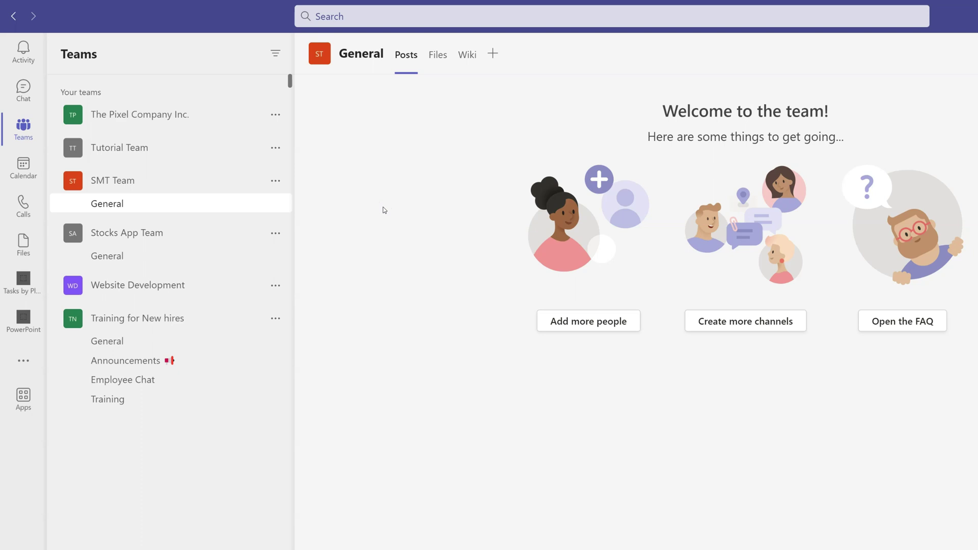
# Step: Switch to Chat and open the top one-on-one conversation under Recent
pyautogui.click(382, 159)
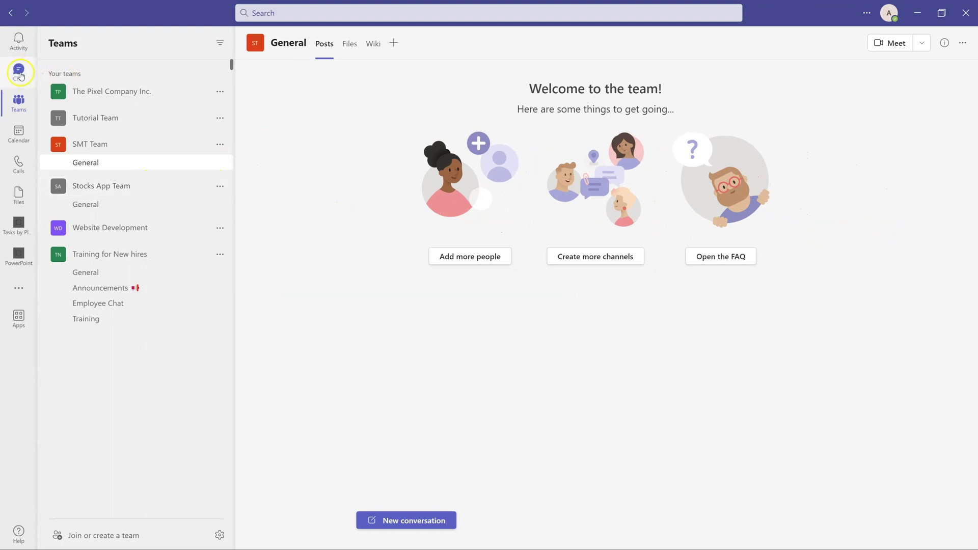
pyautogui.click(20, 71)
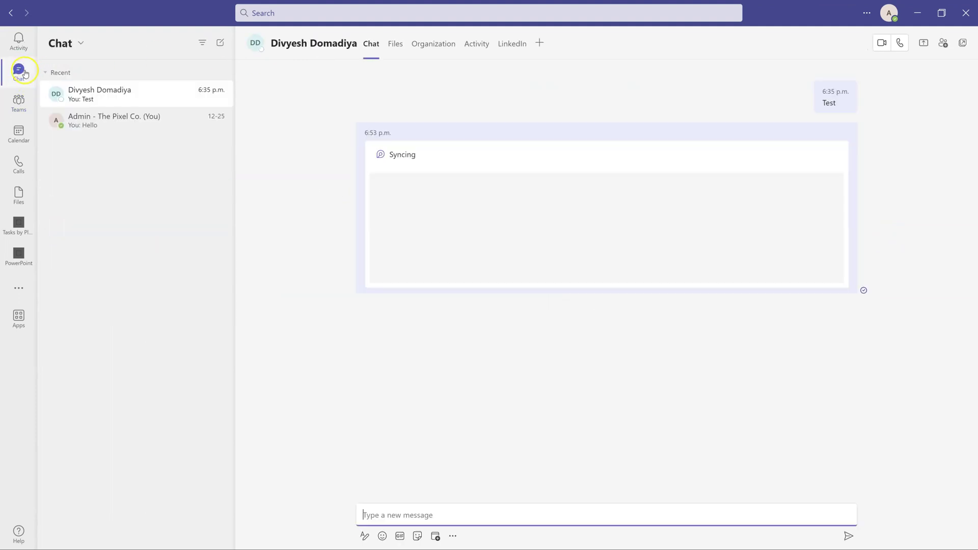
pyautogui.click(154, 105)
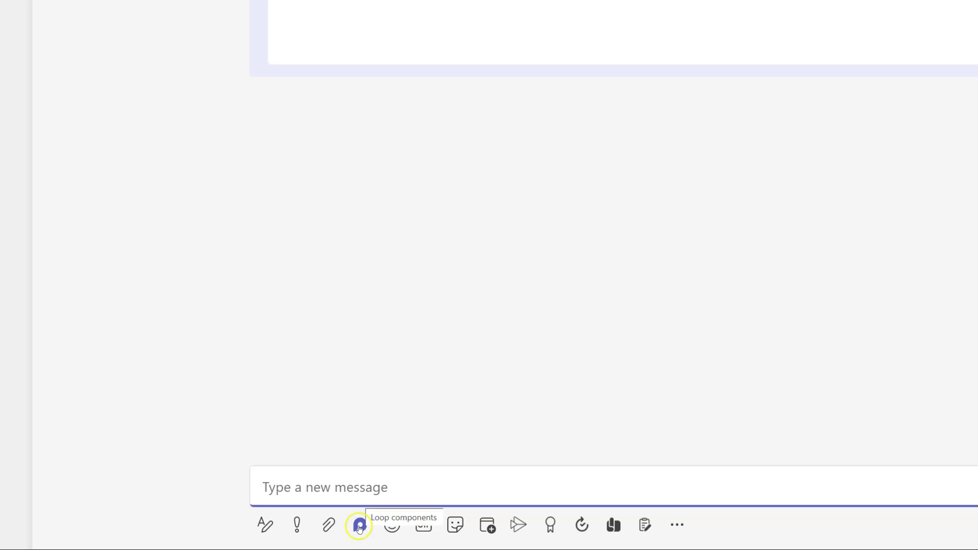
# Step: Insert a Loop Task list component into the chat message draft
pyautogui.click(360, 530)
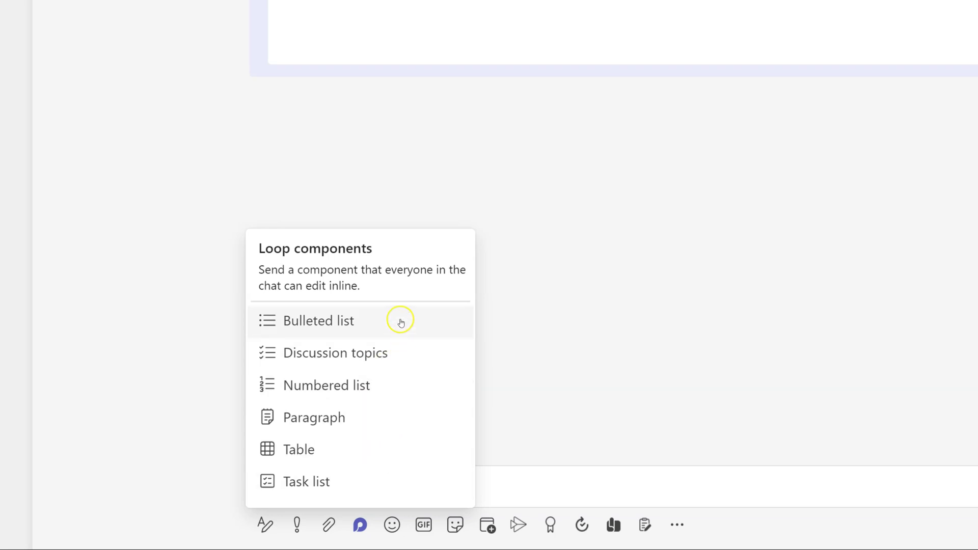
pyautogui.click(318, 481)
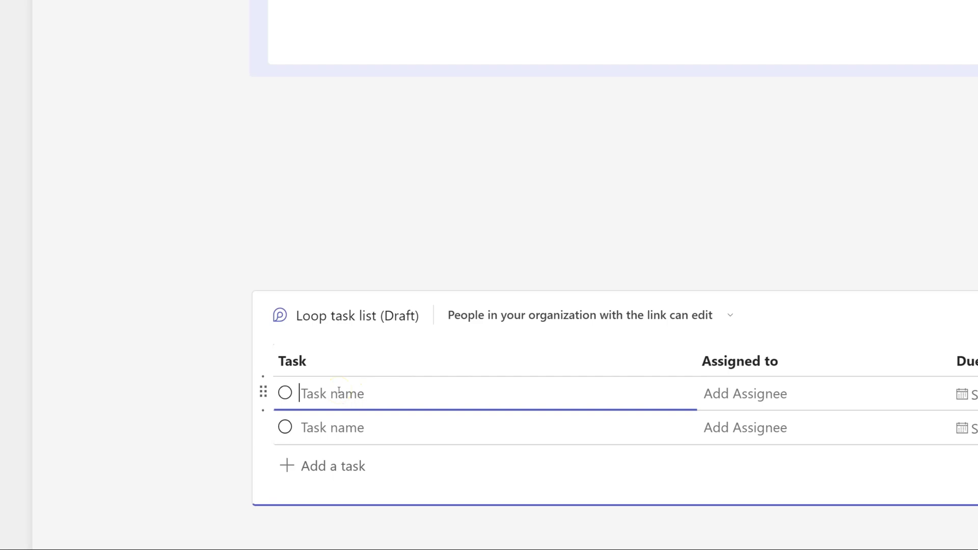
# Step: Add task 'Train new employee' and assign it to the chat contact
pyautogui.write('Train new employee')
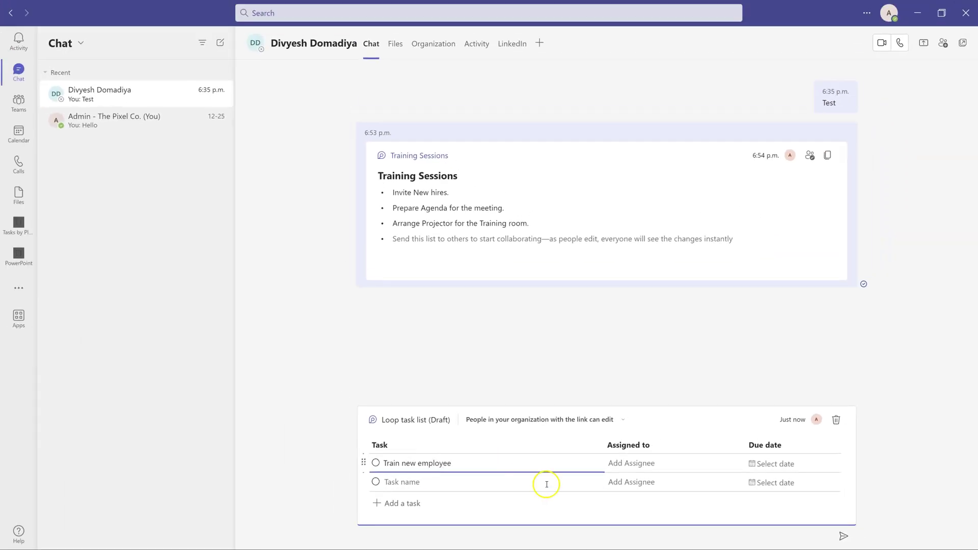
pyautogui.click(636, 463)
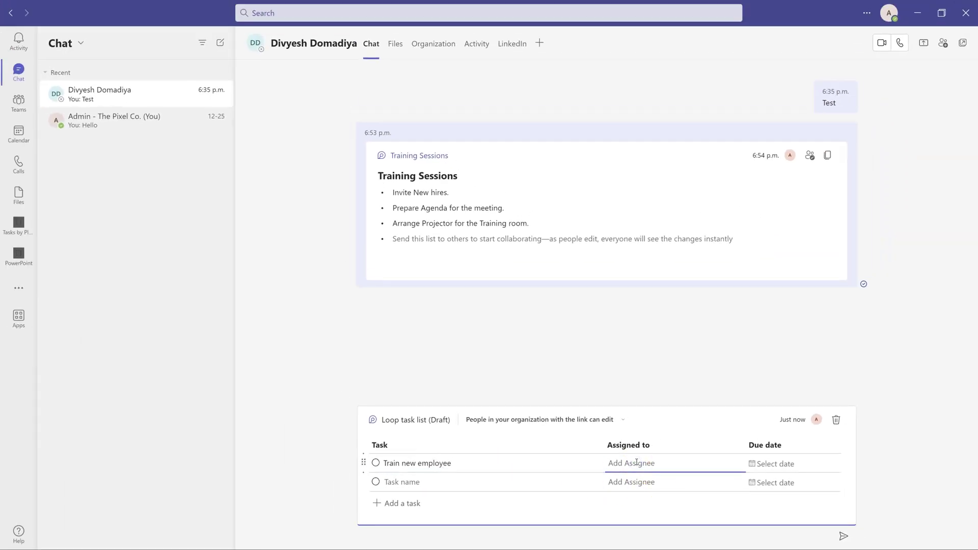
pyautogui.write('divy')
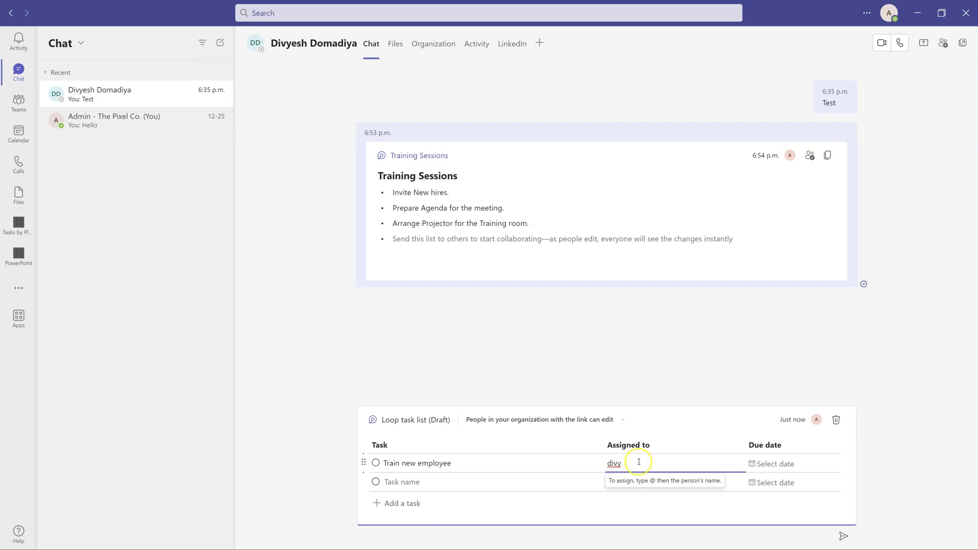
pyautogui.press('BackSpace')
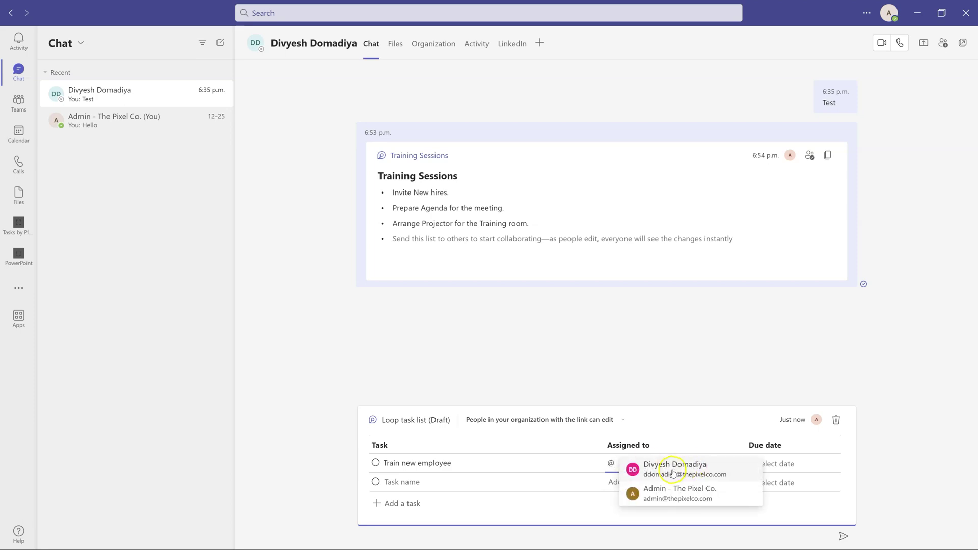
pyautogui.click(661, 470)
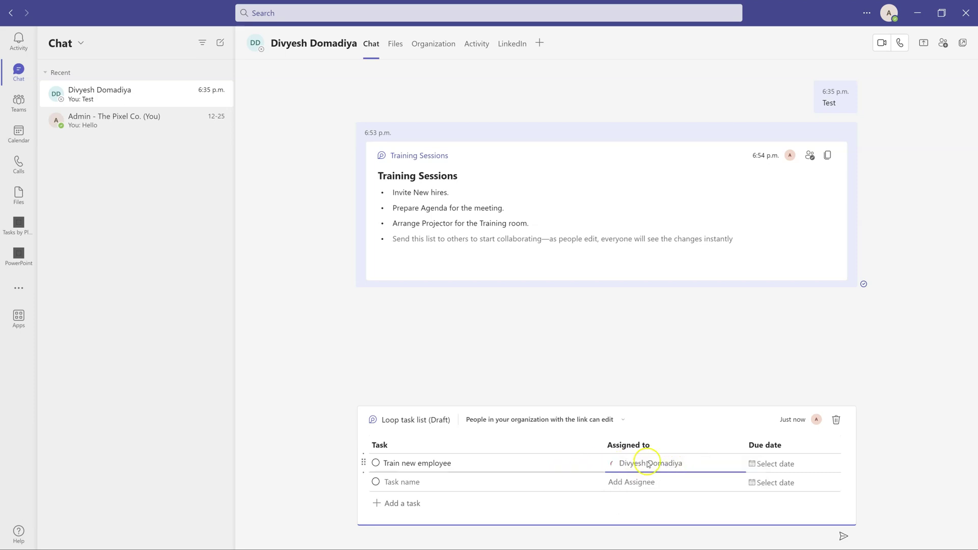
# Step: Set the first task's due date to Fri, Feb 3, 2023, then move to the second task row
pyautogui.click(794, 465)
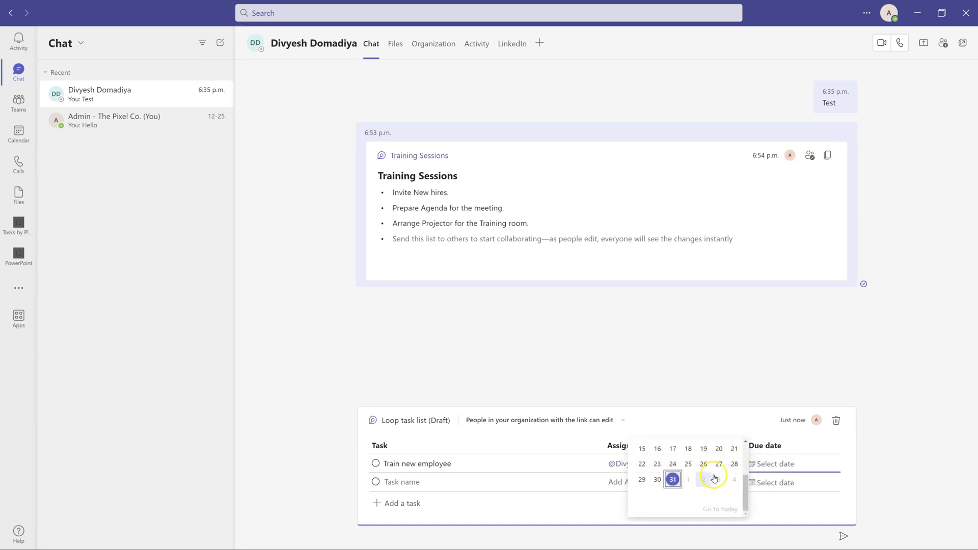
pyautogui.moveTo(745, 482); pyautogui.dragTo(746, 438)
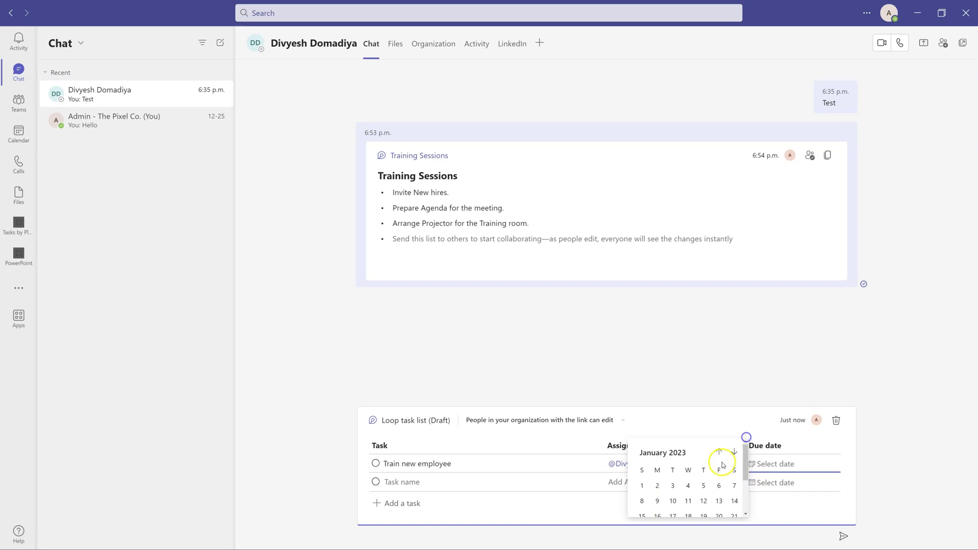
pyautogui.click(734, 452)
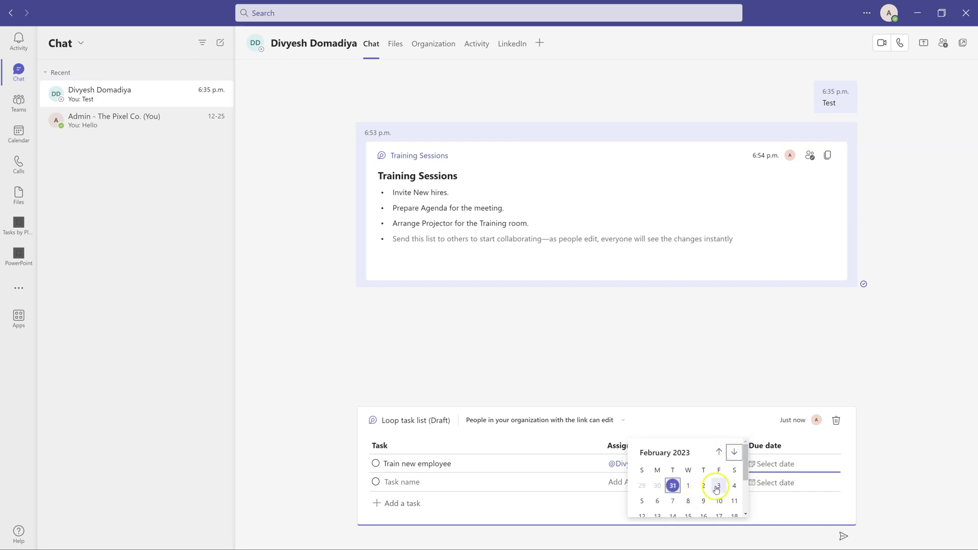
pyautogui.click(719, 485)
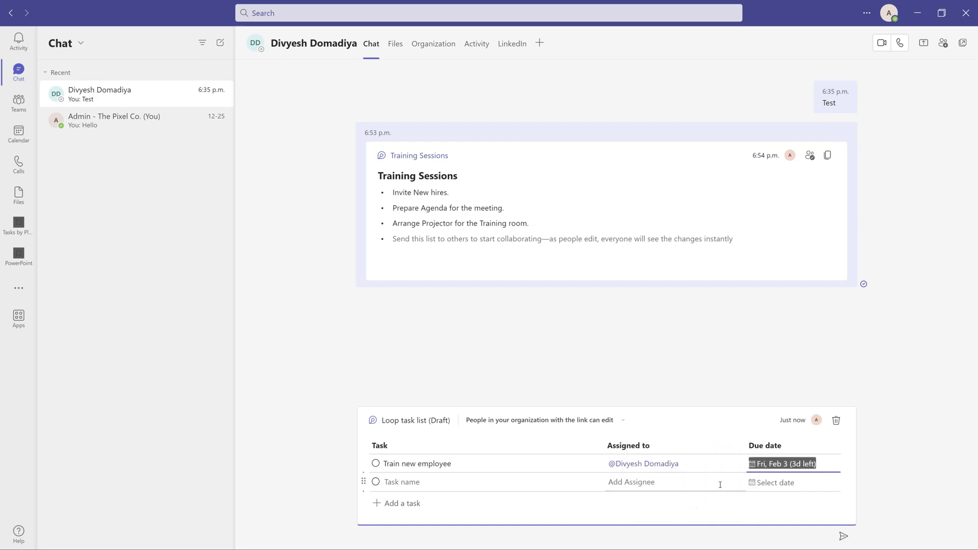
pyautogui.click(406, 482)
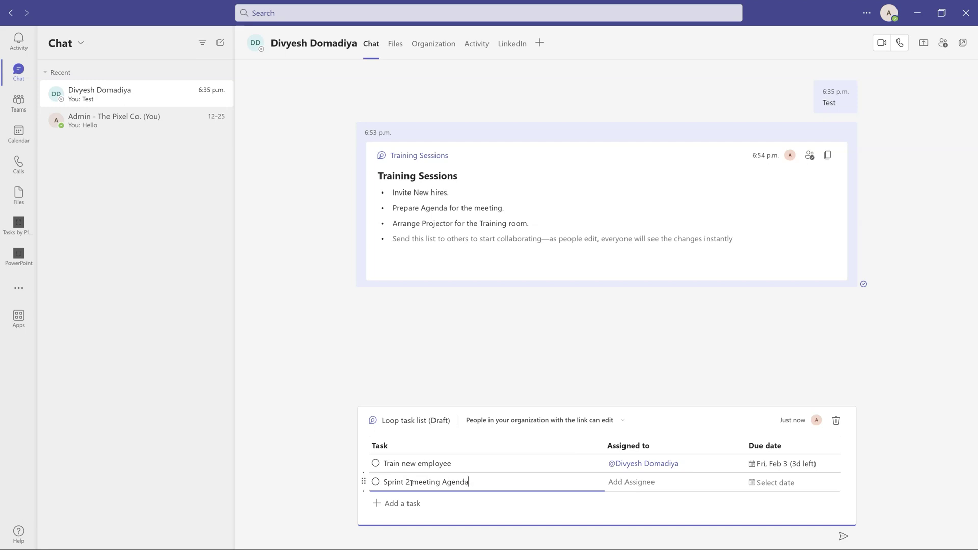
pyautogui.click(626, 481)
pyautogui.write('@adm')
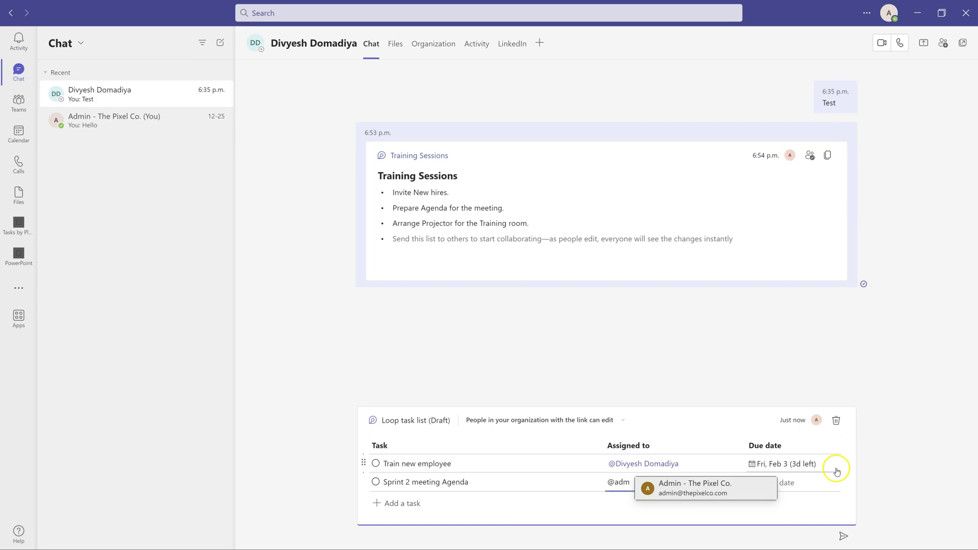
pyautogui.click(657, 490)
# Step: Set Sprint 2 meeting Agenda due Thu, Feb 2 and add an empty third task row
pyautogui.click(780, 484)
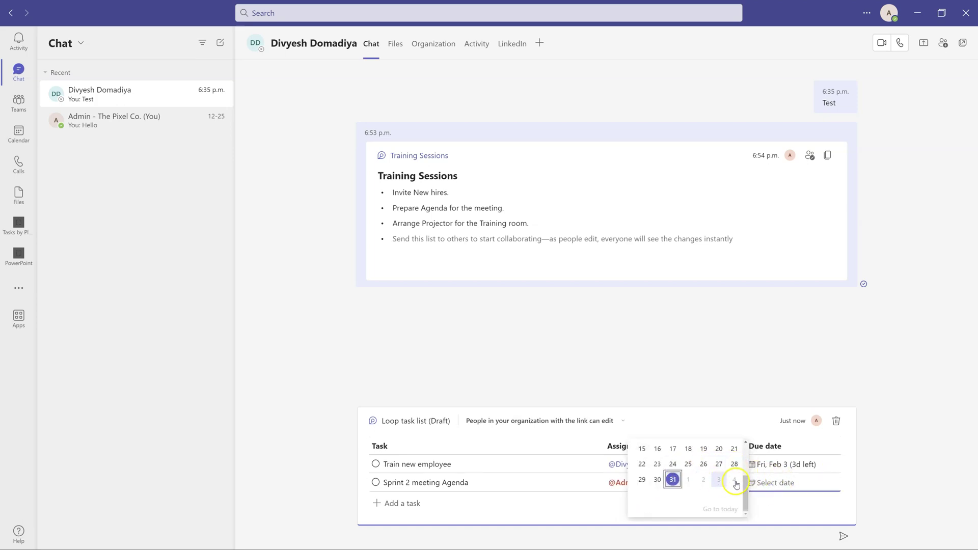
pyautogui.click(745, 443)
pyautogui.click(734, 453)
pyautogui.click(703, 486)
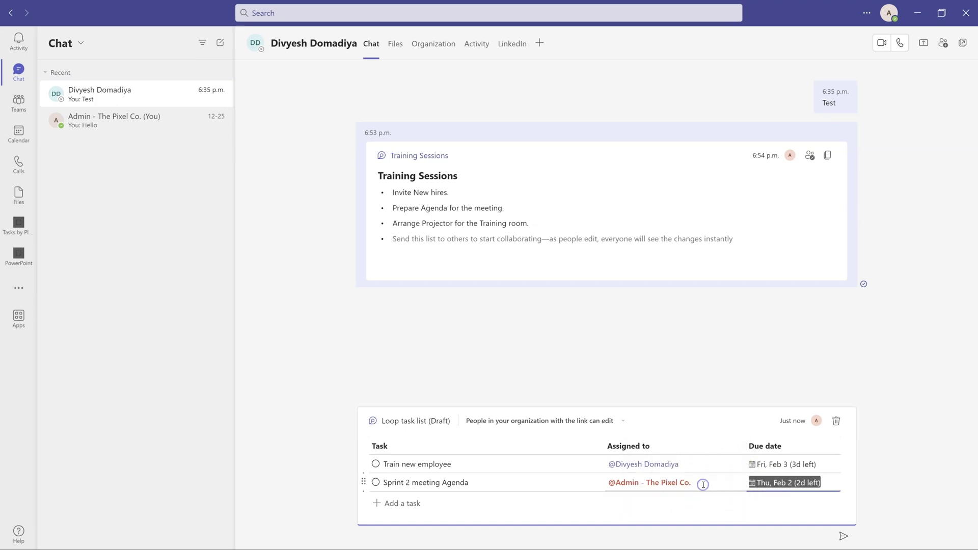
pyautogui.click(814, 502)
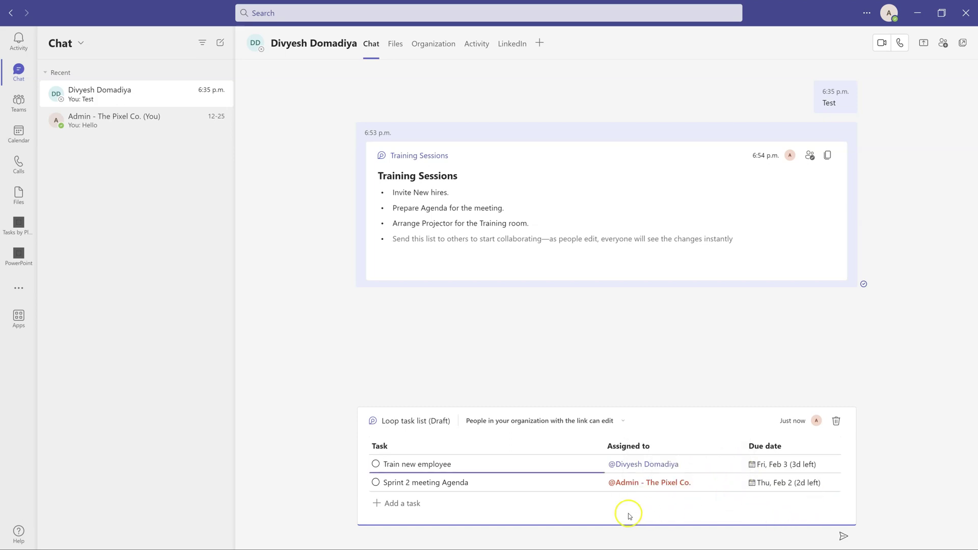
pyautogui.click(380, 502)
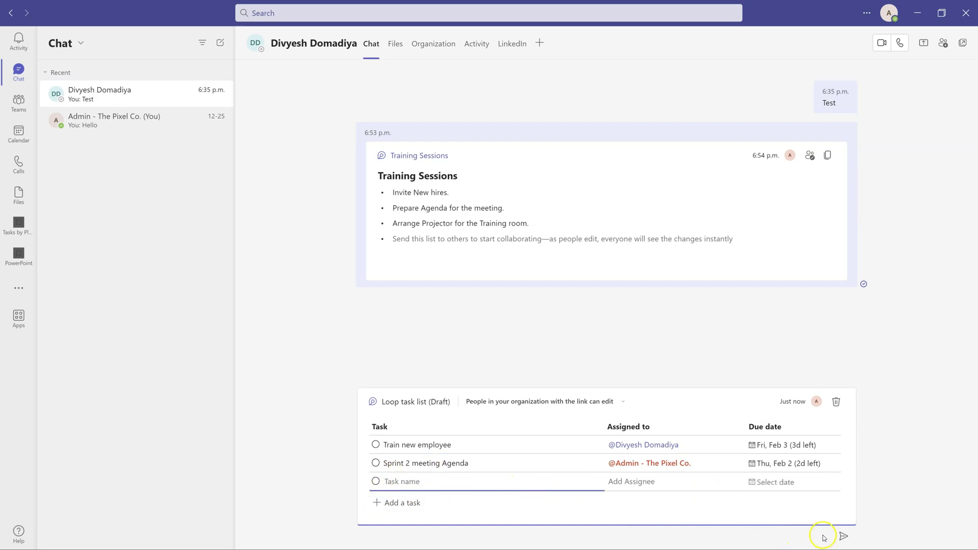
# Step: Send the Loop task list to the chat and check off Sprint 2 meeting Agenda
pyautogui.click(840, 535)
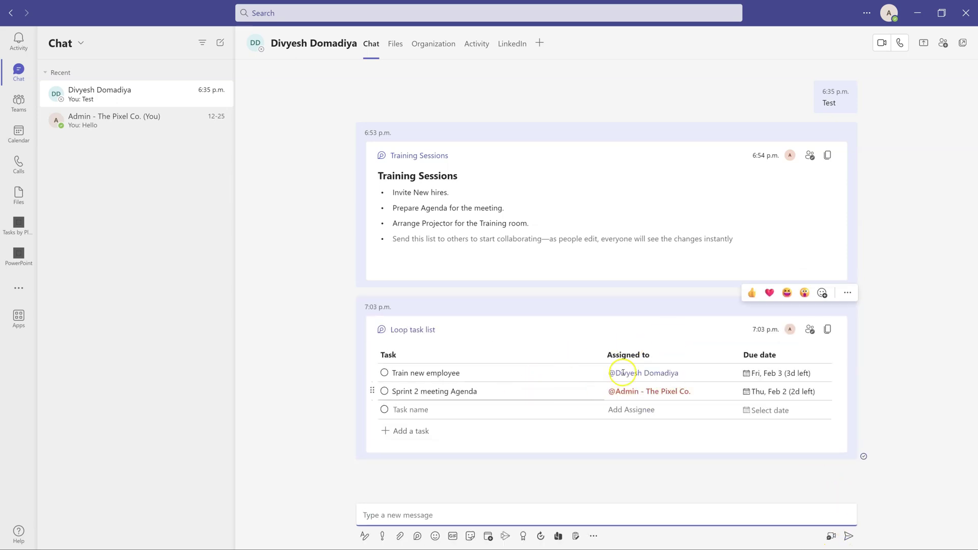
pyautogui.click(384, 392)
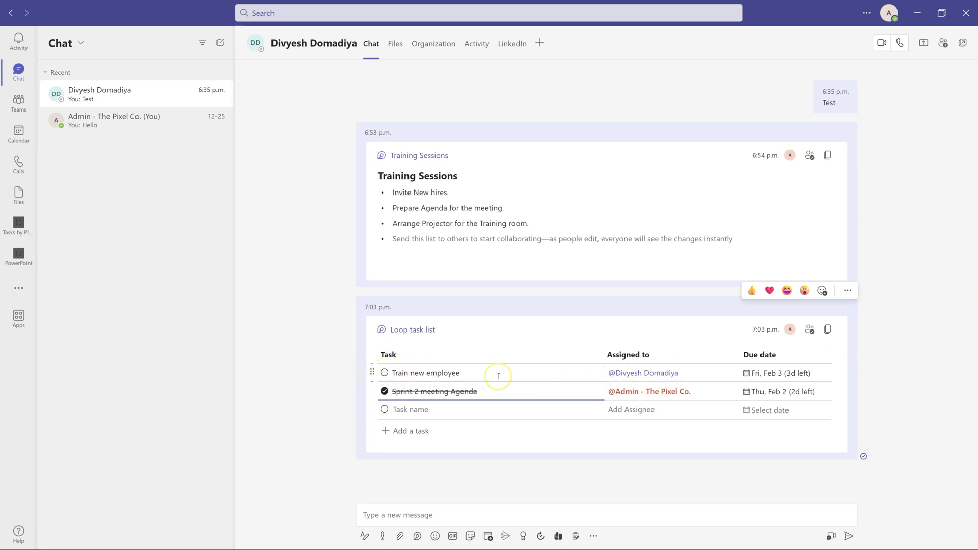
pyautogui.click(419, 410)
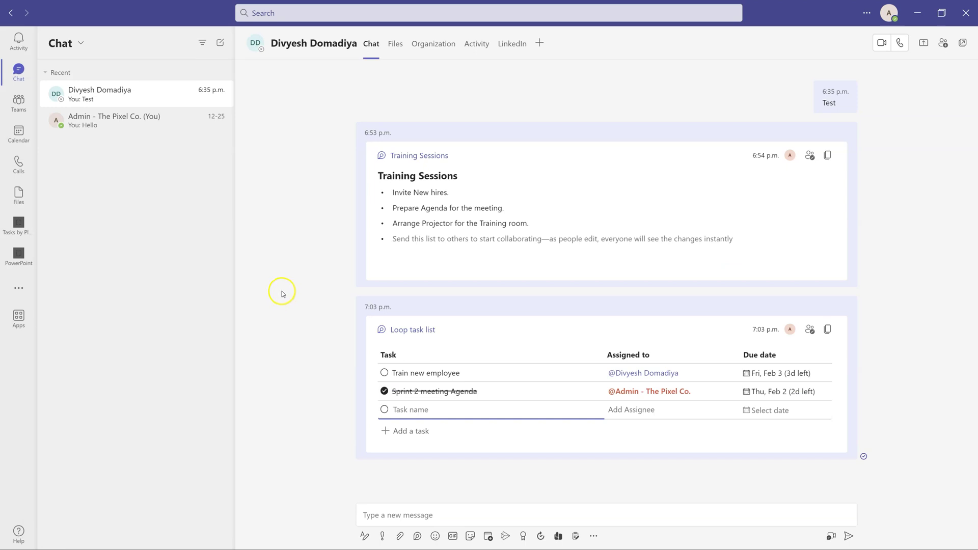
# Step: Open the Stocks App Team's General channel and view its files
pyautogui.click(166, 170)
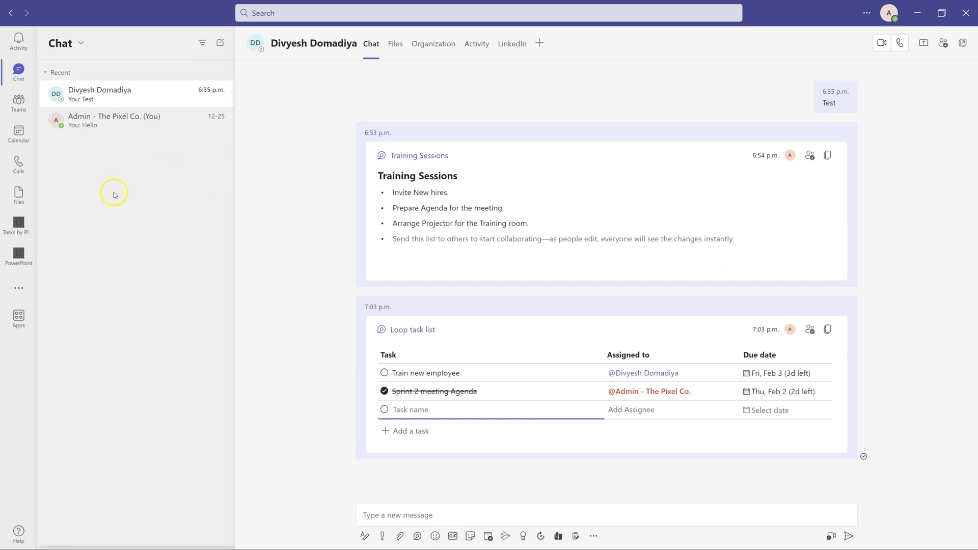
pyautogui.click(18, 102)
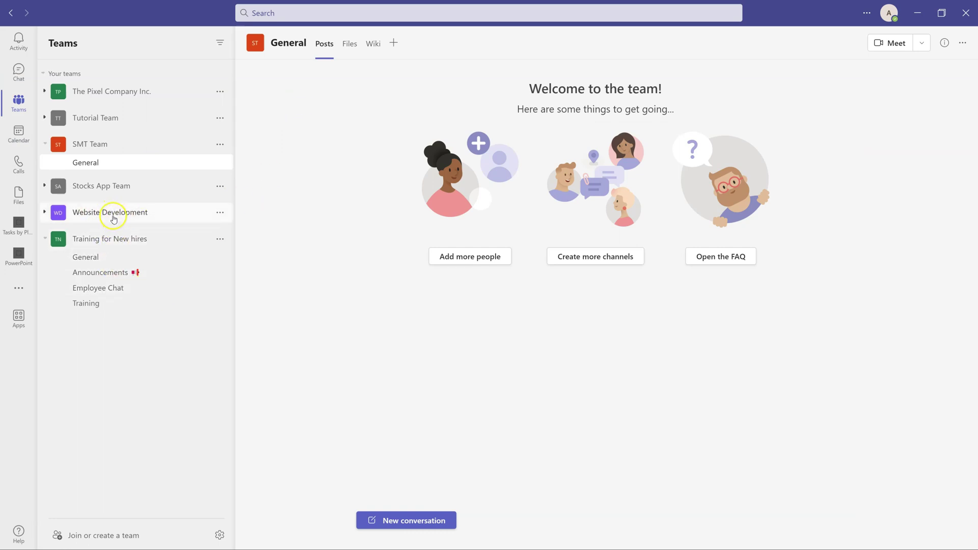
pyautogui.click(96, 187)
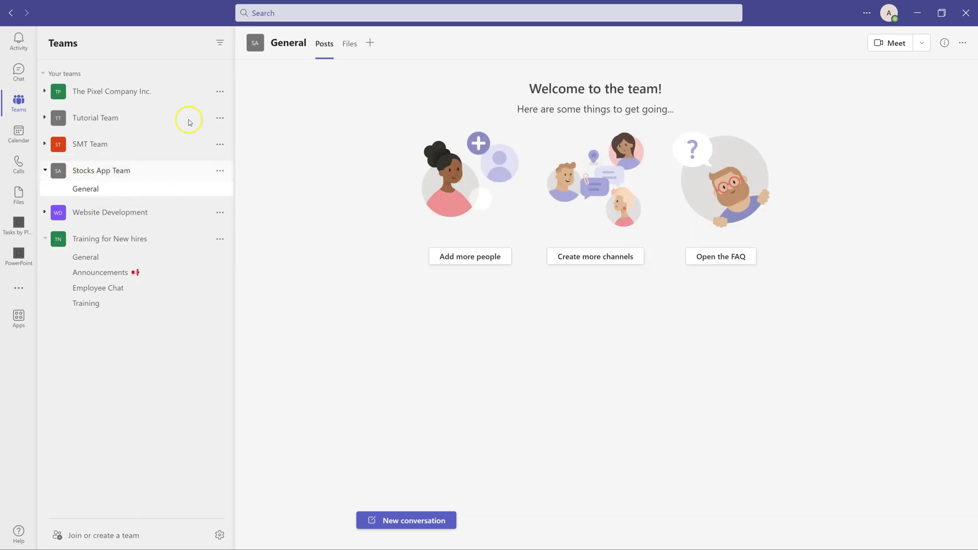
pyautogui.click(350, 45)
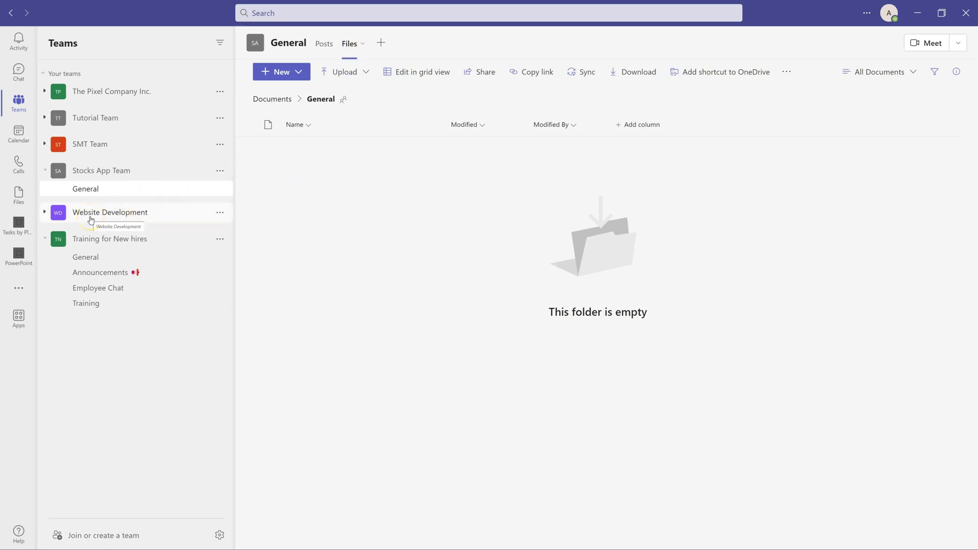
# Step: Show the Website Development General channel's files: the Logo folder and Website Content.docx
pyautogui.click(87, 256)
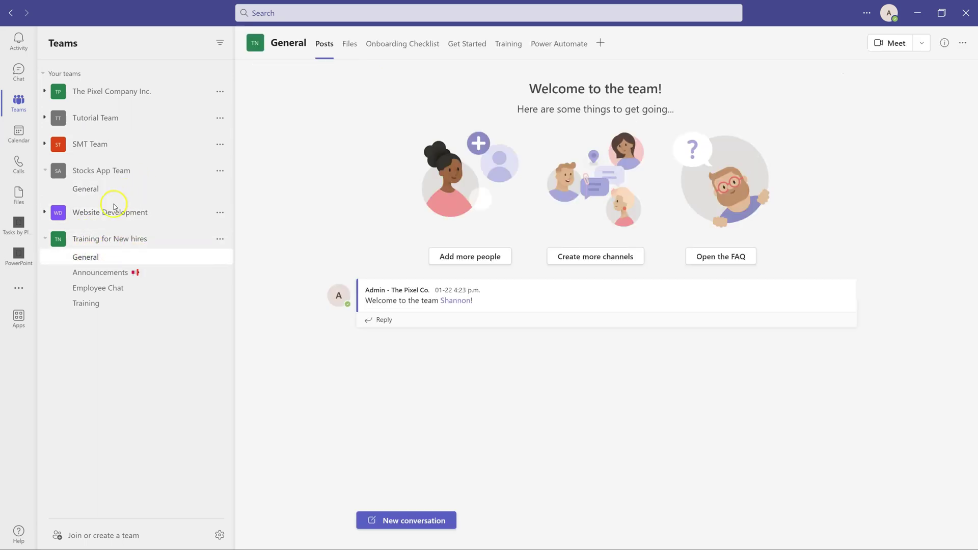
pyautogui.click(104, 218)
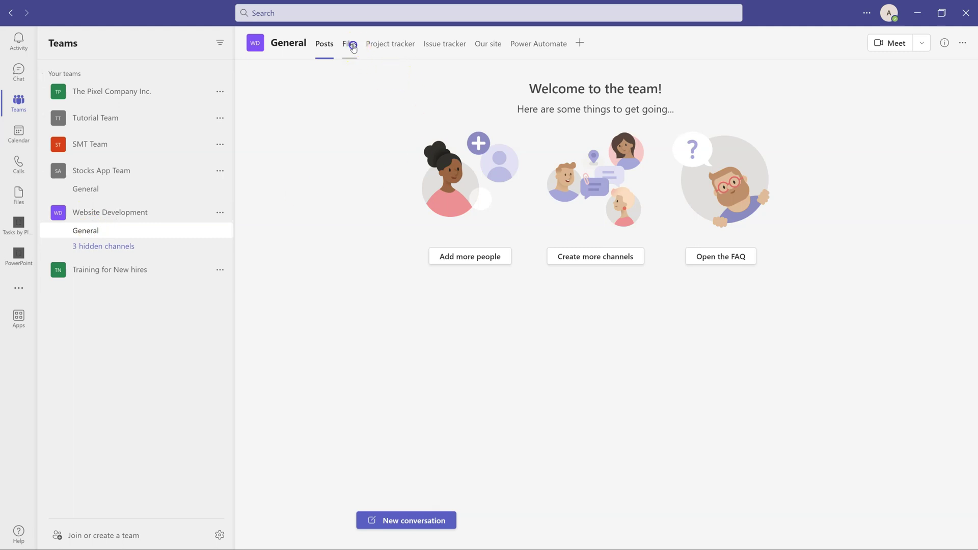
pyautogui.click(351, 45)
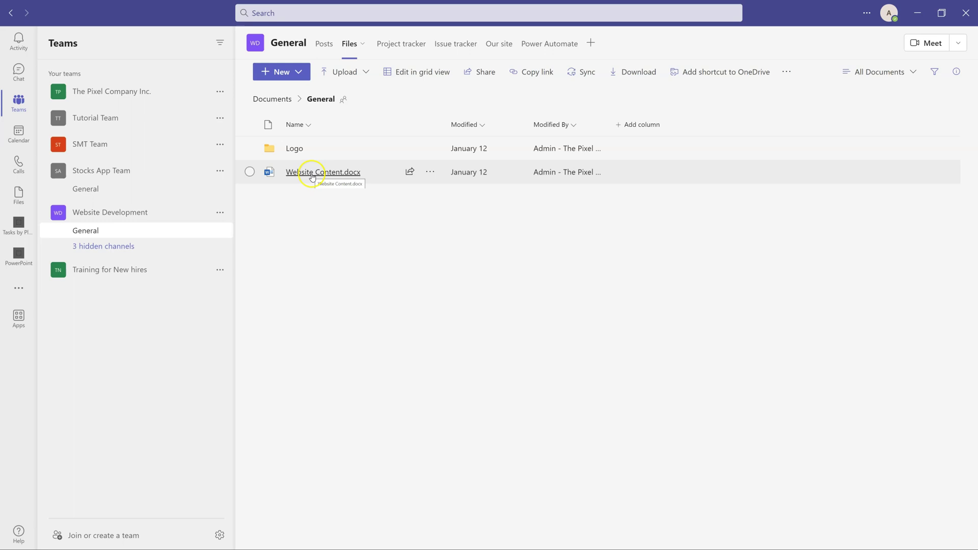
# Step: View Website Content.docx in Word, then go back to the chat
pyautogui.click(318, 173)
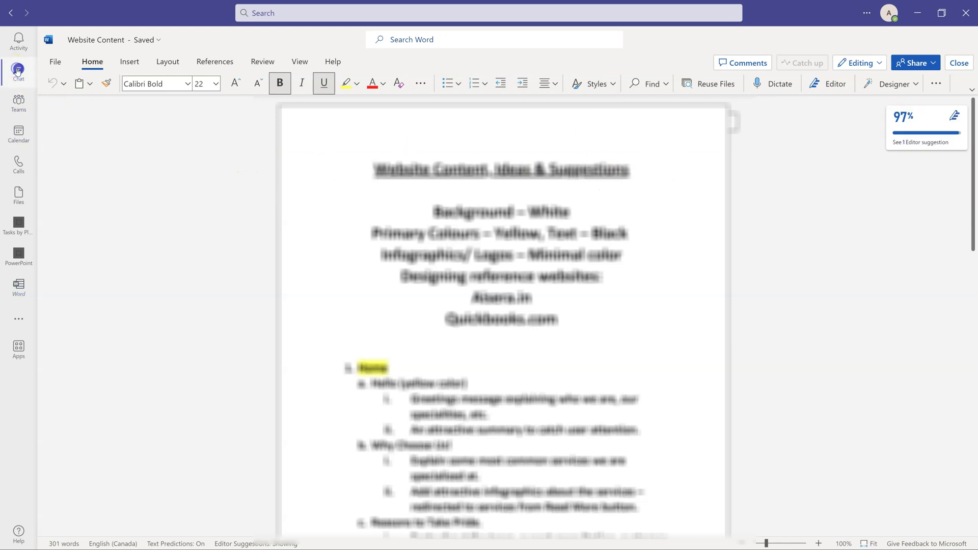
pyautogui.click(17, 72)
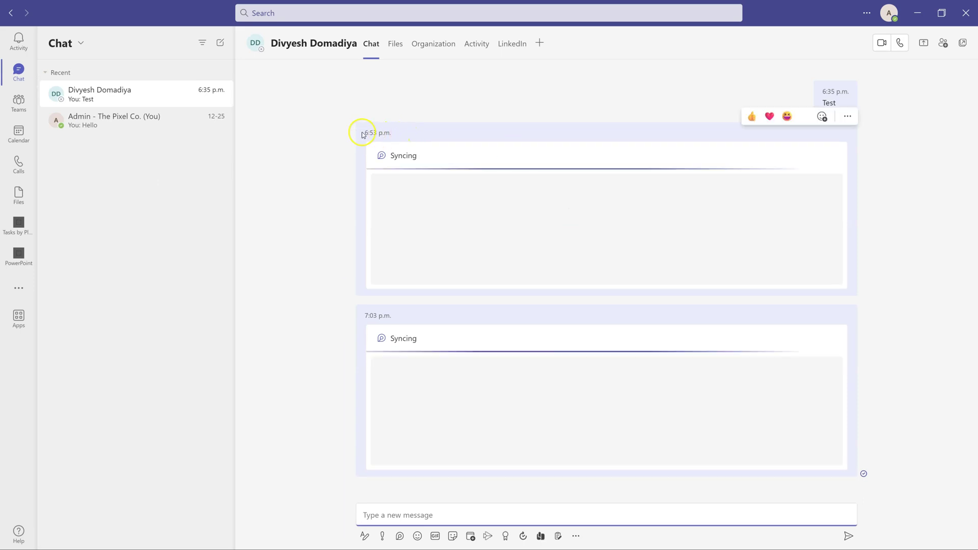